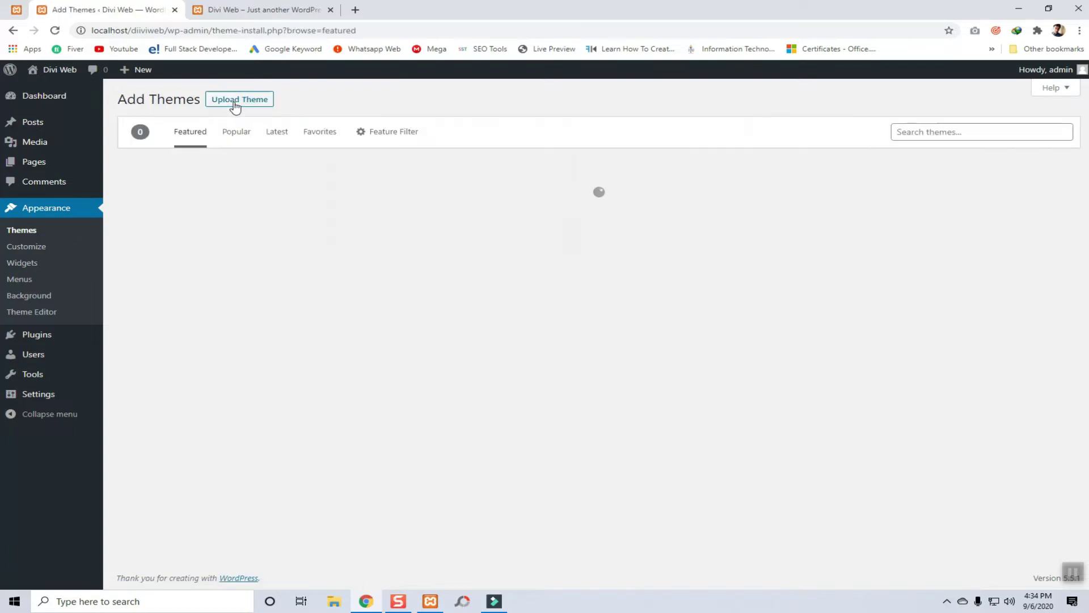
Step: Upload the theme archive shoppingcart.1.0.zip from the Desktop, install it and activate it
click(242, 106)
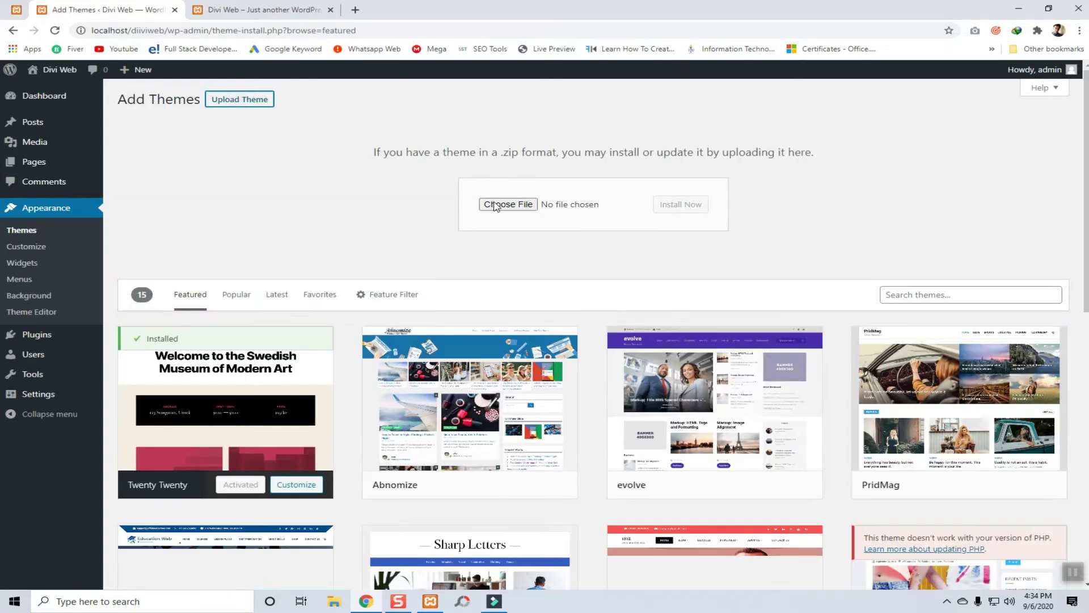
click(520, 206)
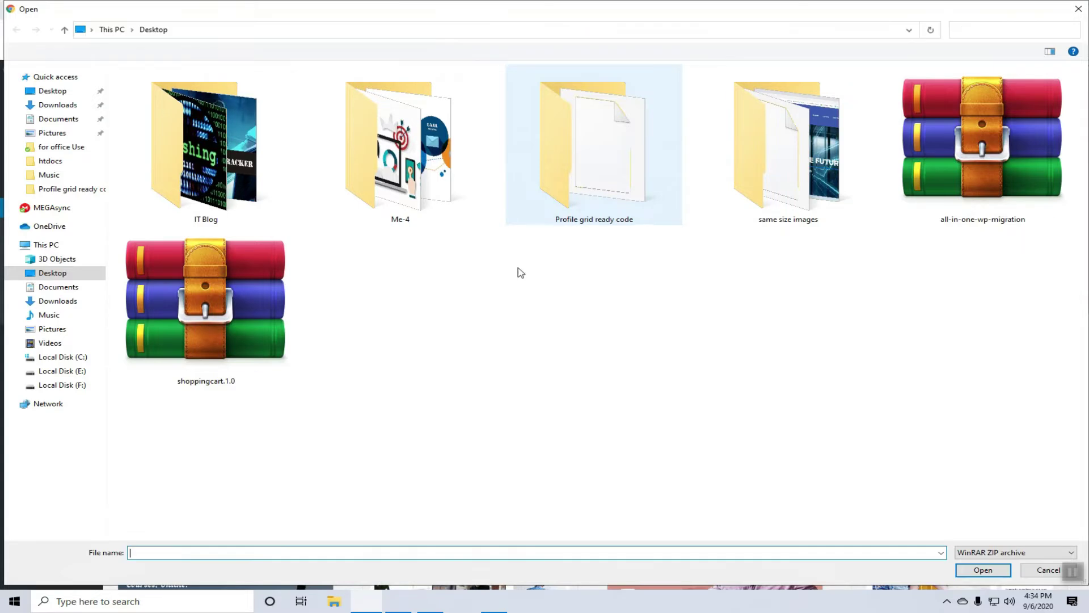
click(282, 329)
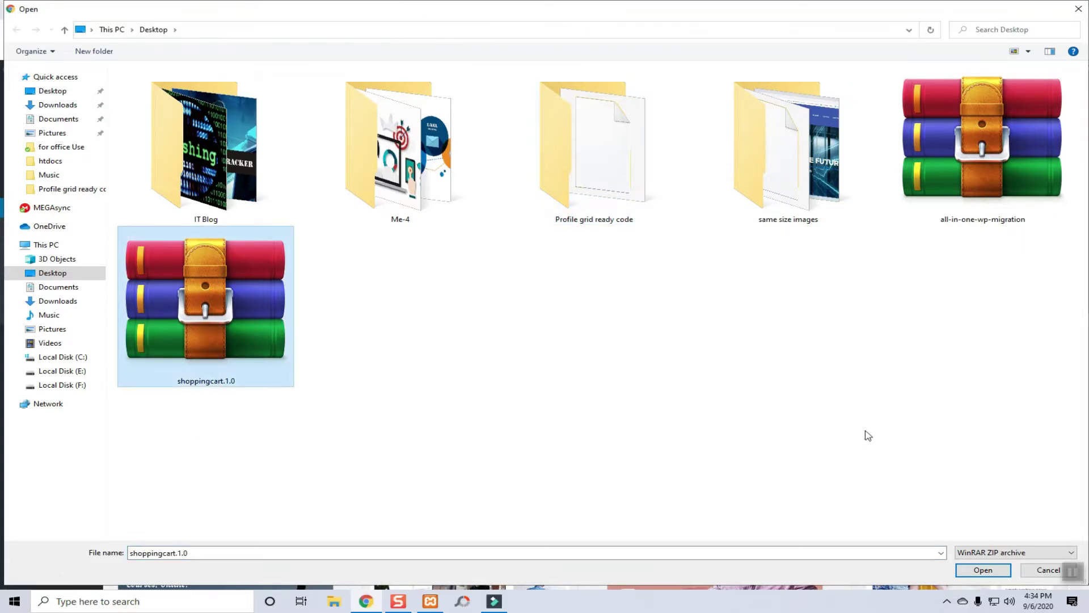
click(987, 573)
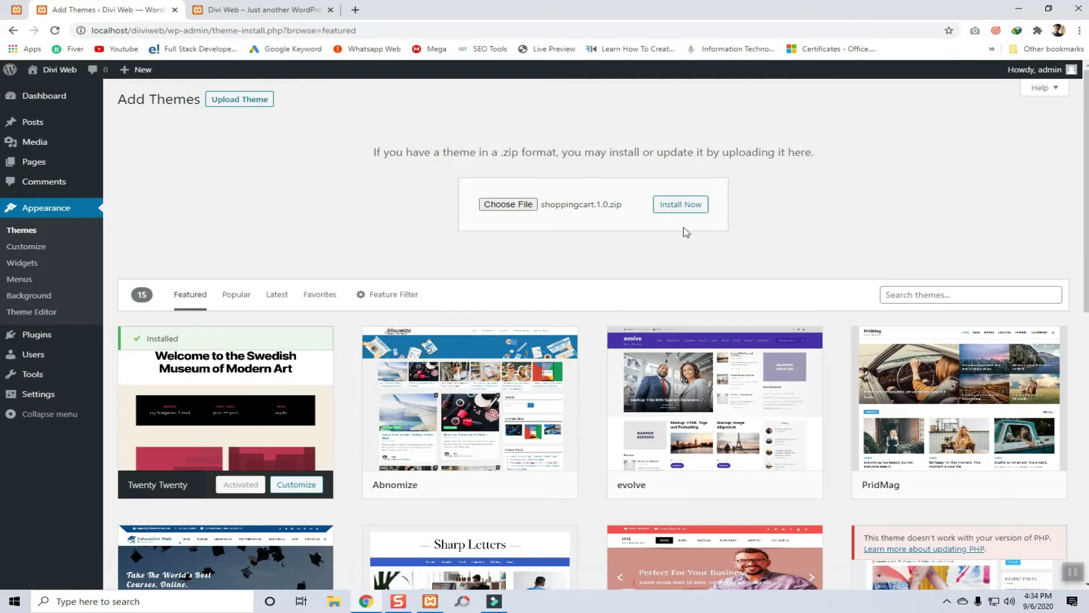
click(685, 207)
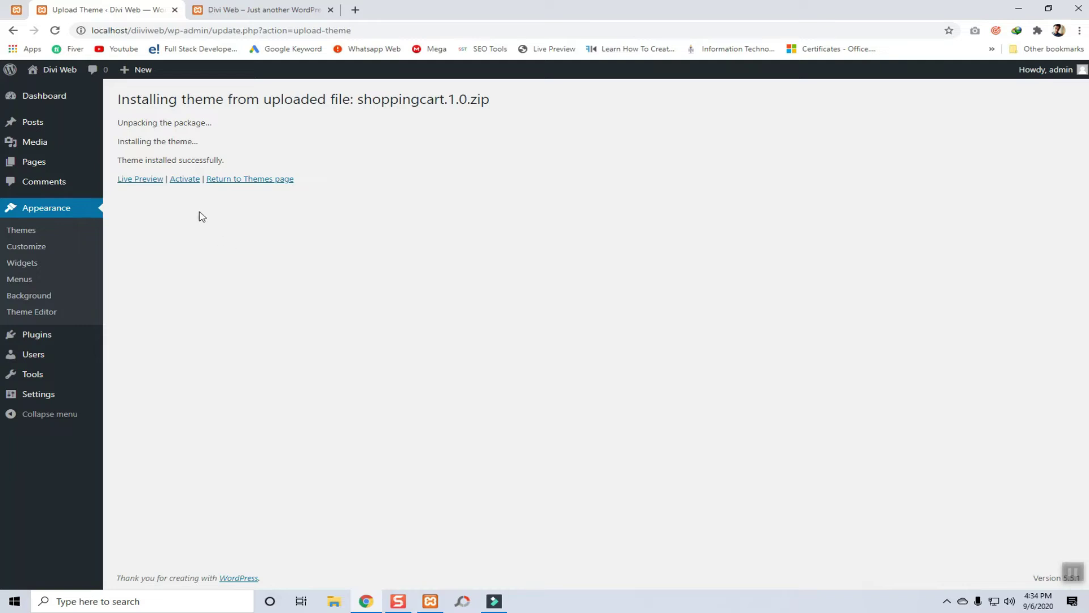
click(189, 181)
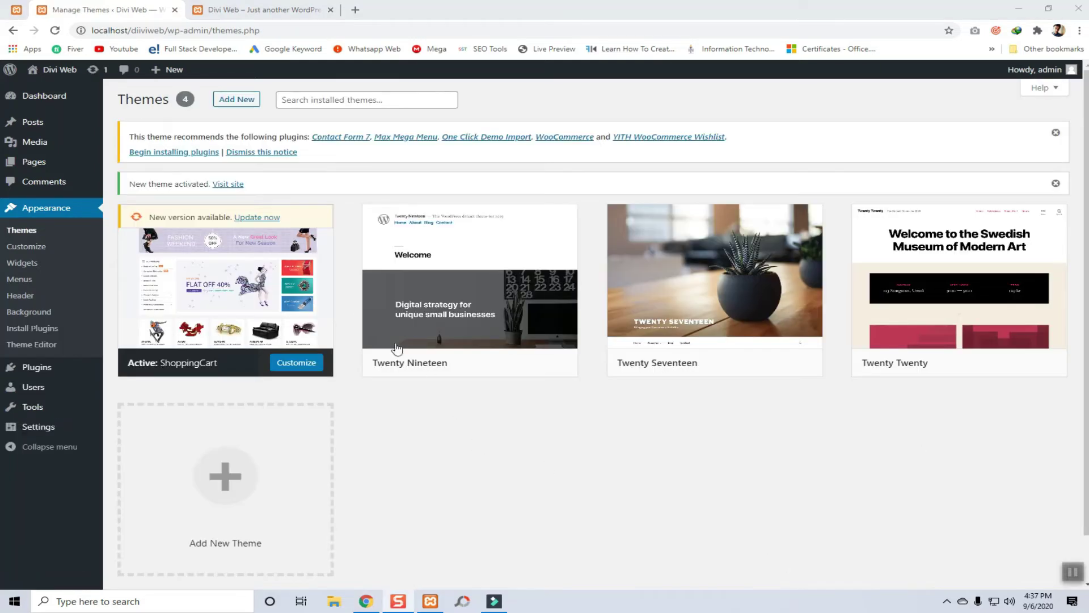
Step: Bulk-install the recommended plugins Contact Form 7, Max Mega Menu, One Click Demo Import, WooCommerce and YITH WooCommerce Wishlist
mouse_move(271, 299)
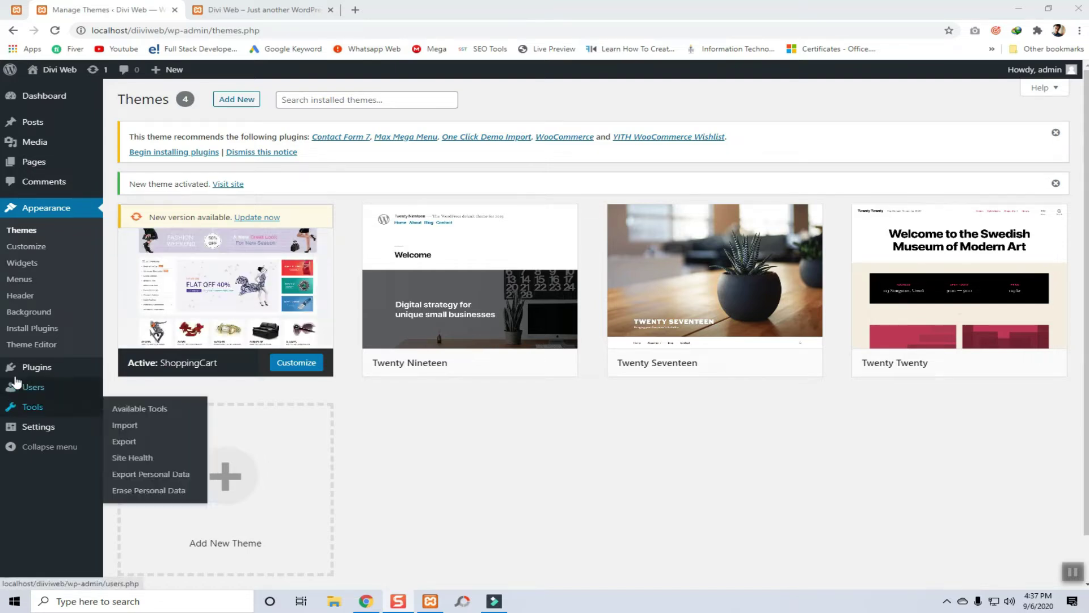
click(180, 161)
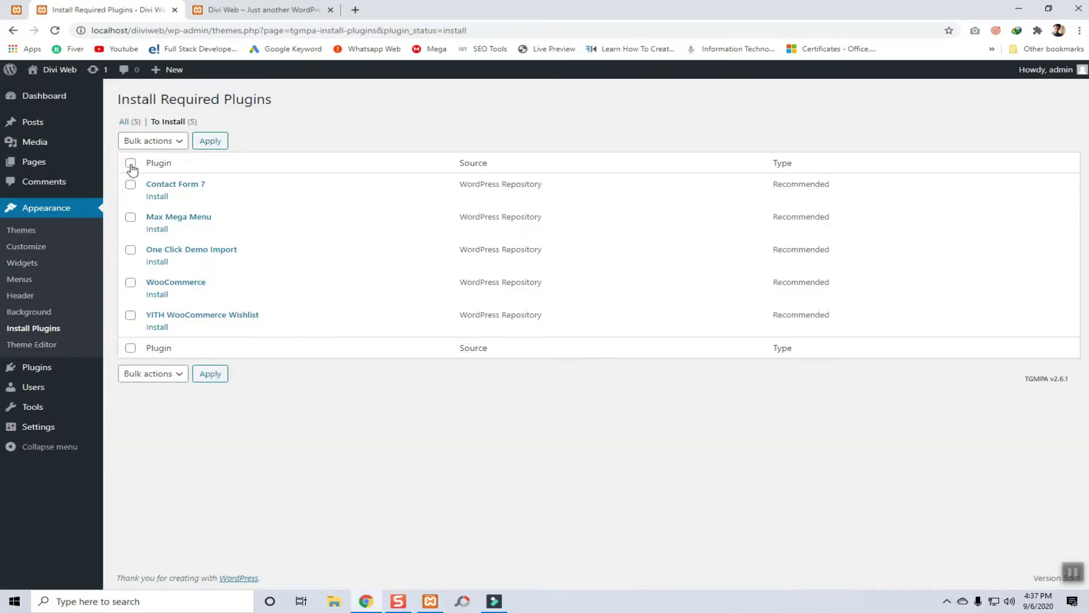
click(152, 141)
click(153, 166)
click(211, 141)
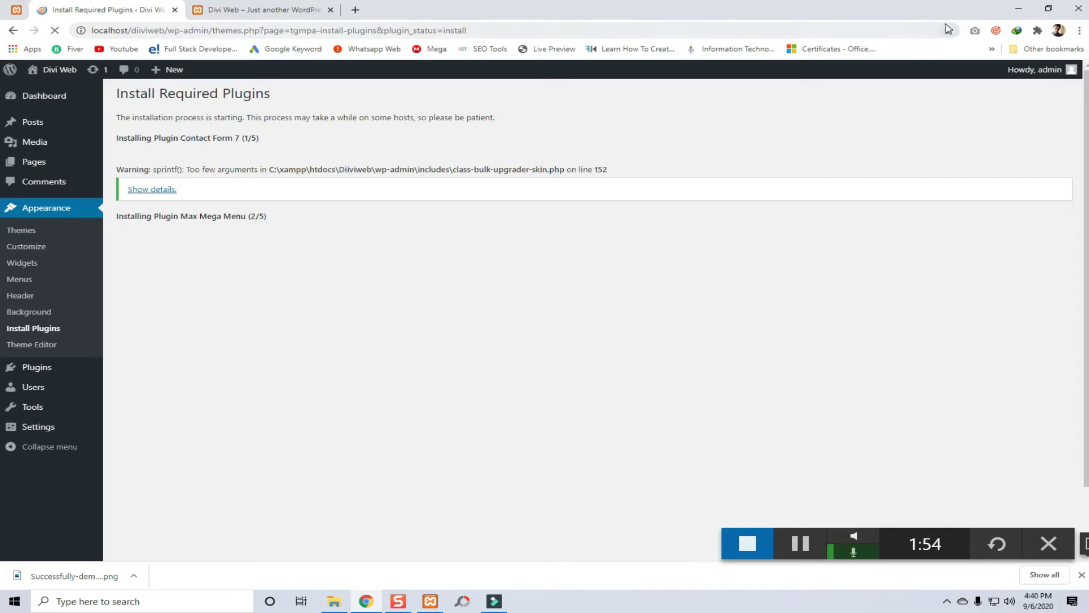
Step: Switch to the desktop, extract the shoppingcart.1.0 archive into its own folder, place it beside the archive and copy it
click(1019, 9)
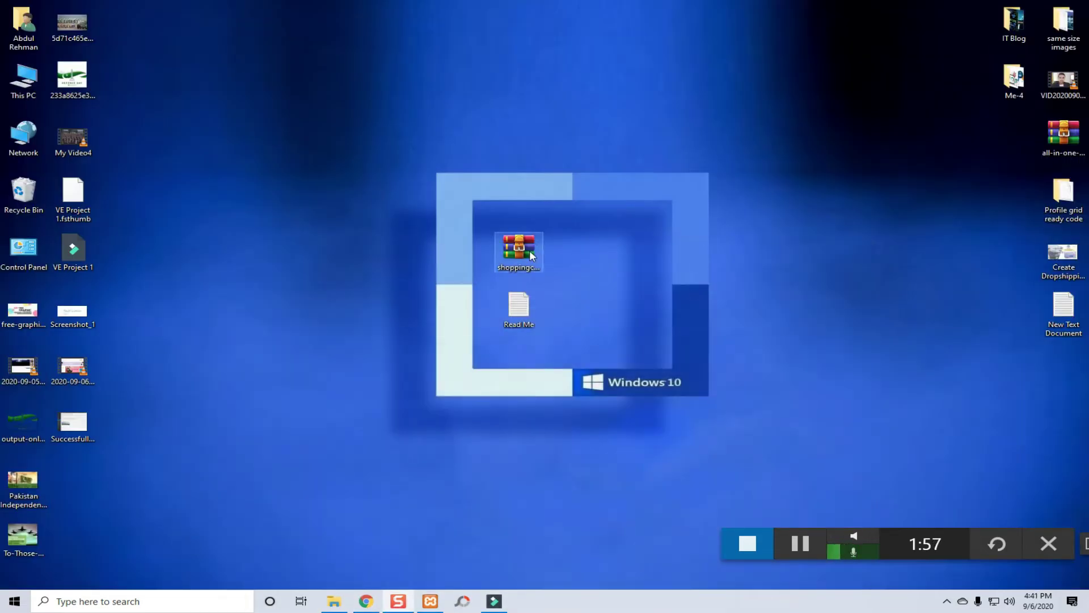
right_click(528, 254)
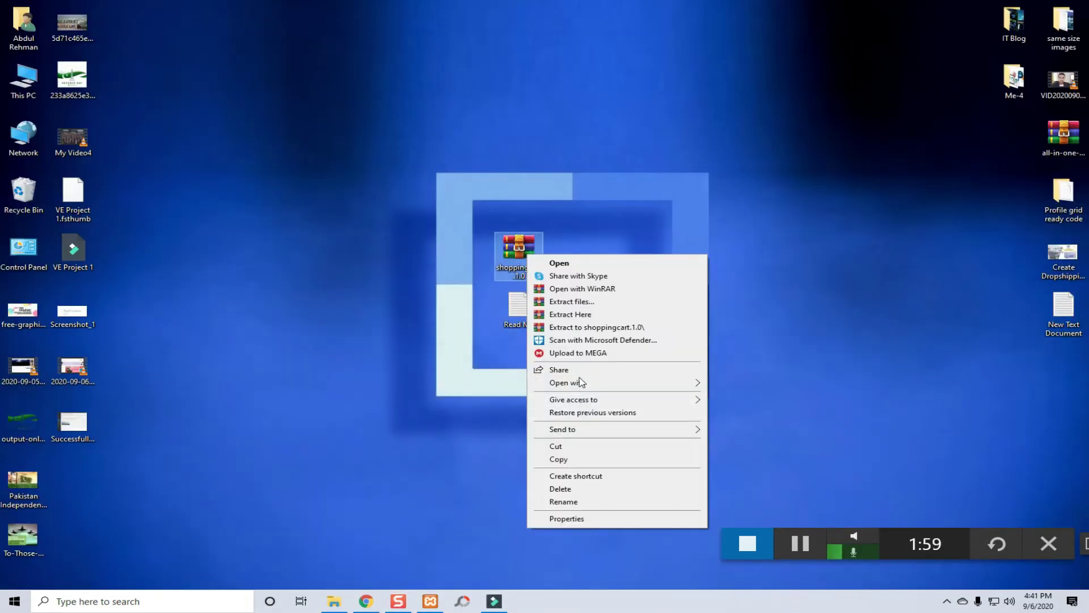
click(593, 327)
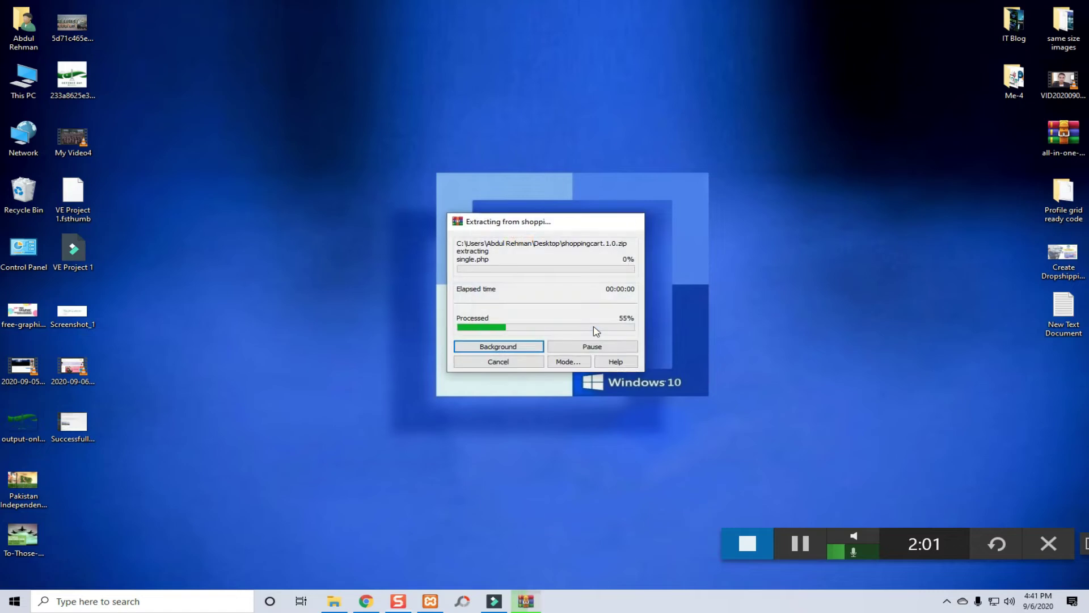
drag(91, 488, 606, 263)
key(Escape)
right_click(607, 255)
click(638, 508)
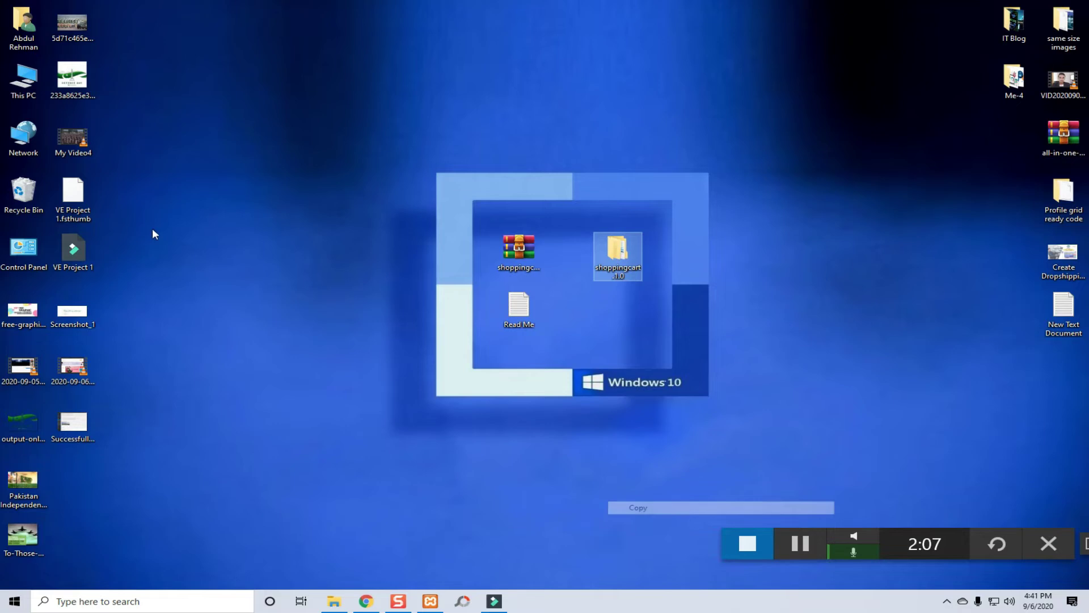
Step: Look up the shoppingcart folder in C:\xampp\htdocs\Diiviweb\wp-content\themes and close the file window
double_click(31, 92)
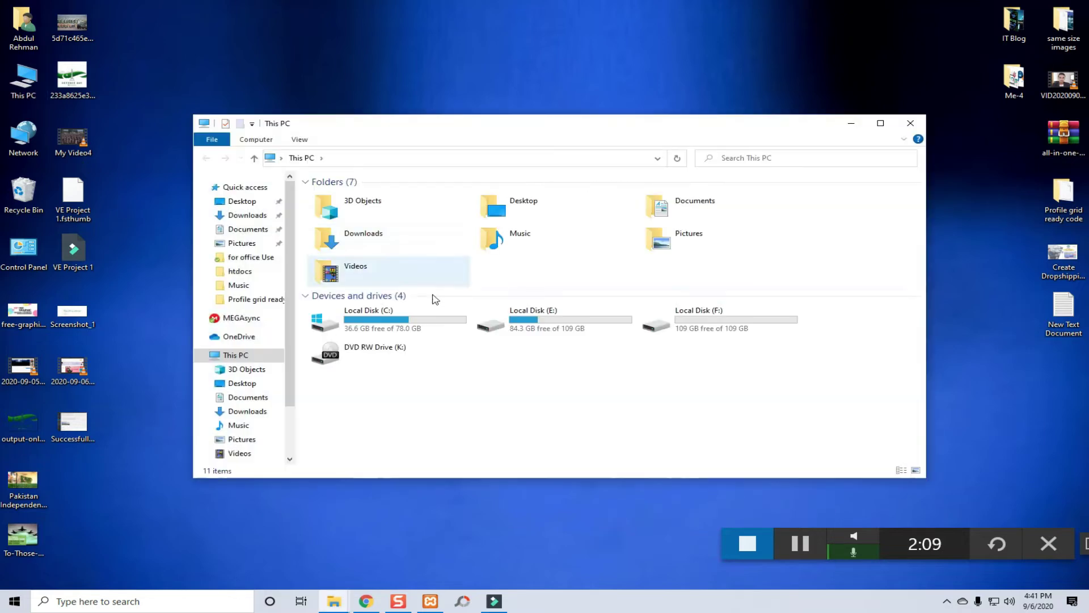
double_click(444, 323)
double_click(394, 262)
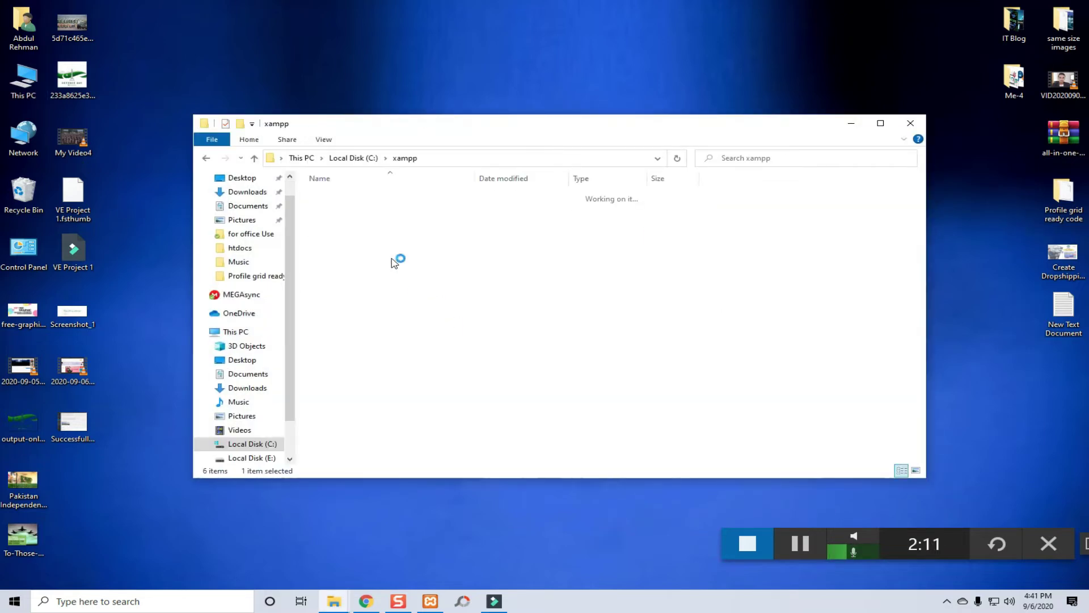
double_click(394, 261)
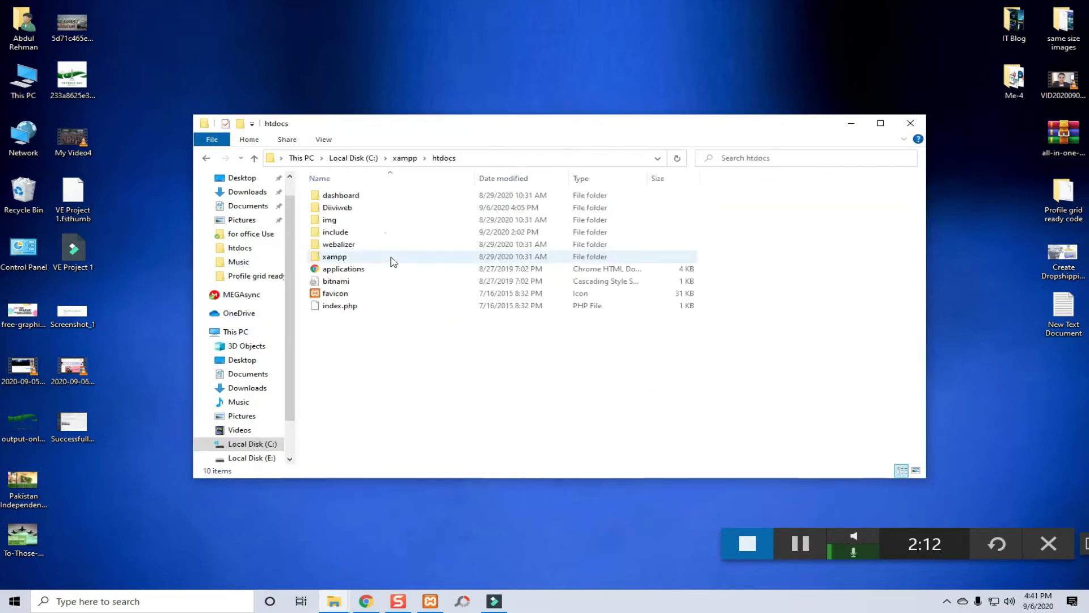
double_click(377, 208)
double_click(381, 209)
double_click(366, 209)
right_click(383, 295)
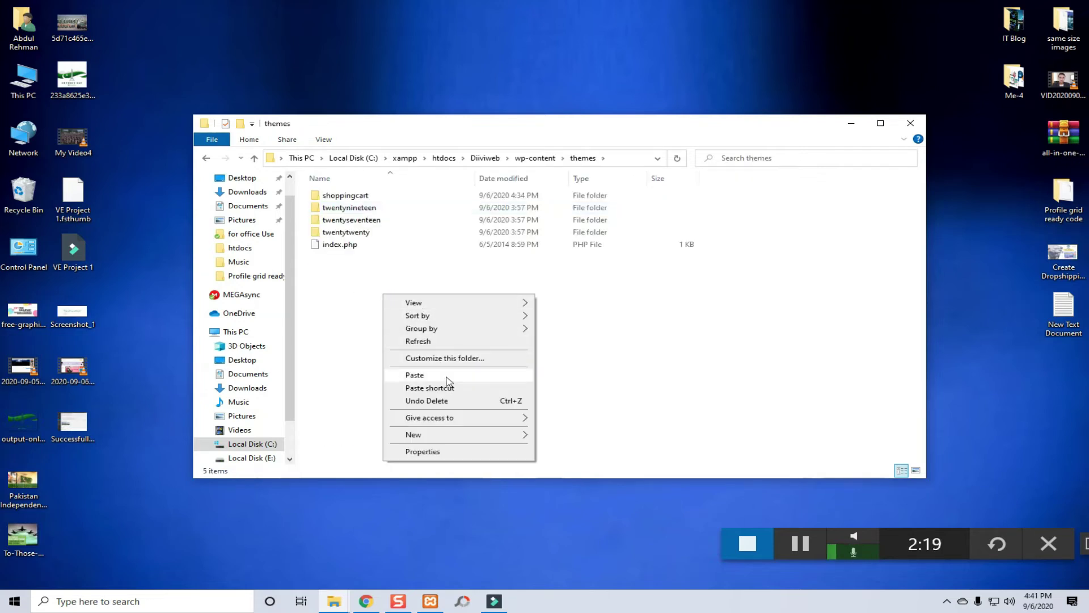
click(311, 199)
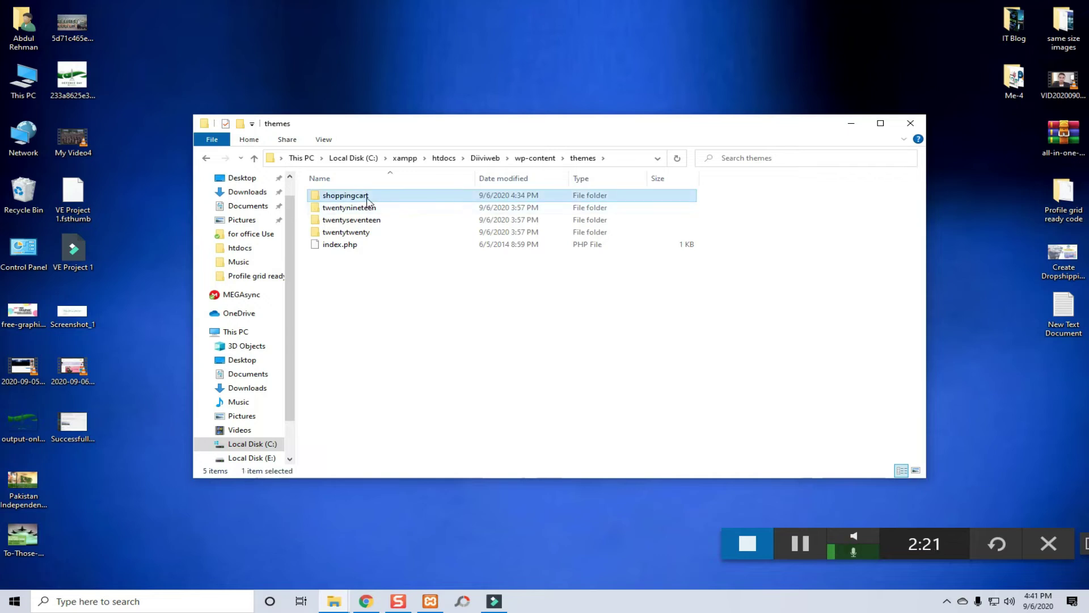
click(909, 124)
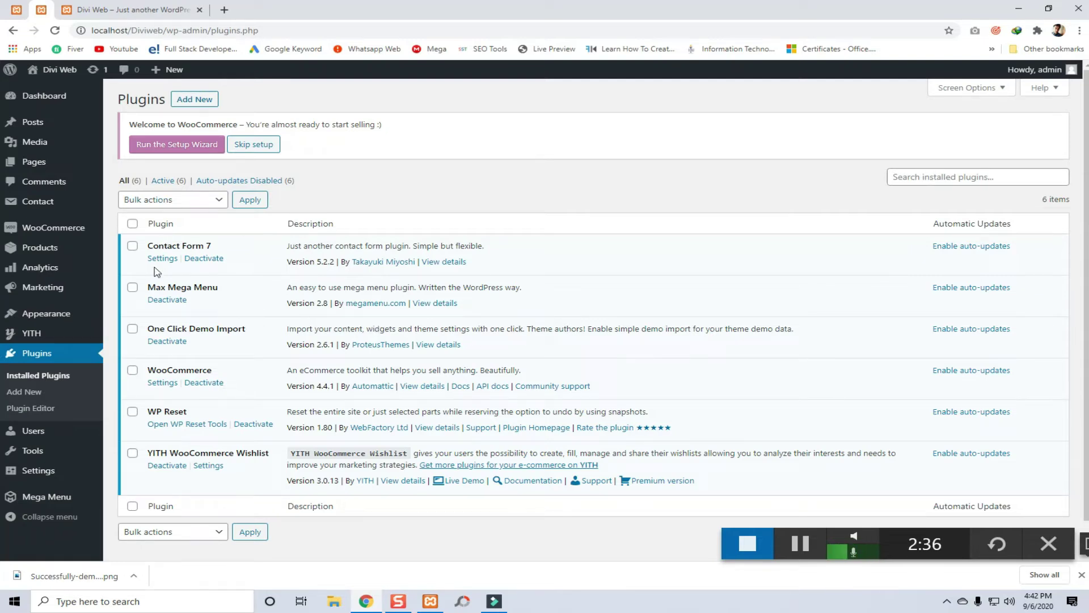
Step: Open the One Click Demo Import page in the browser and import the theme's demo data
mouse_move(66, 319)
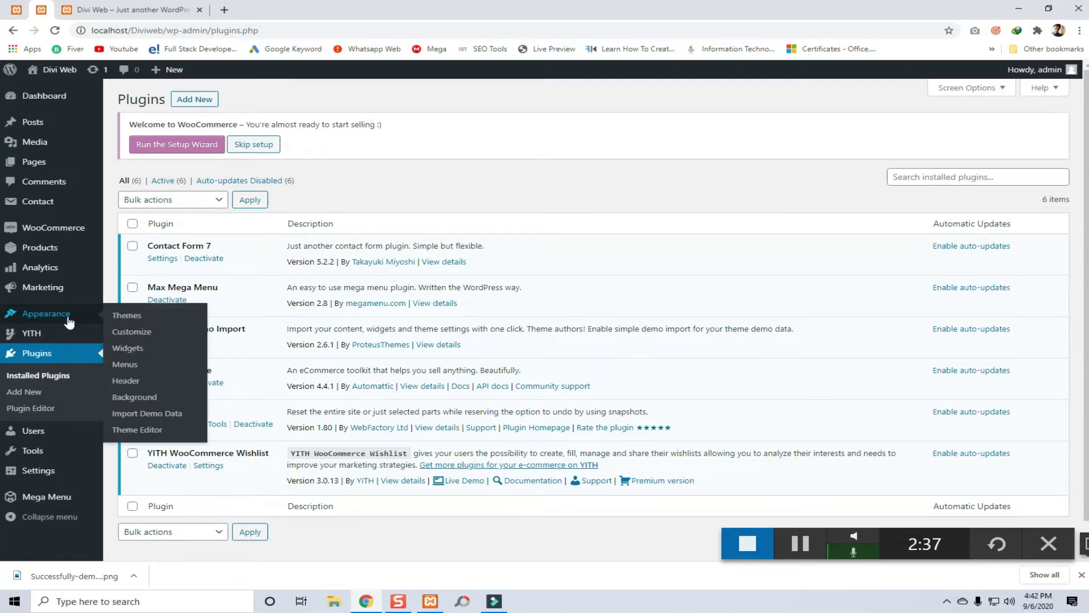
click(159, 420)
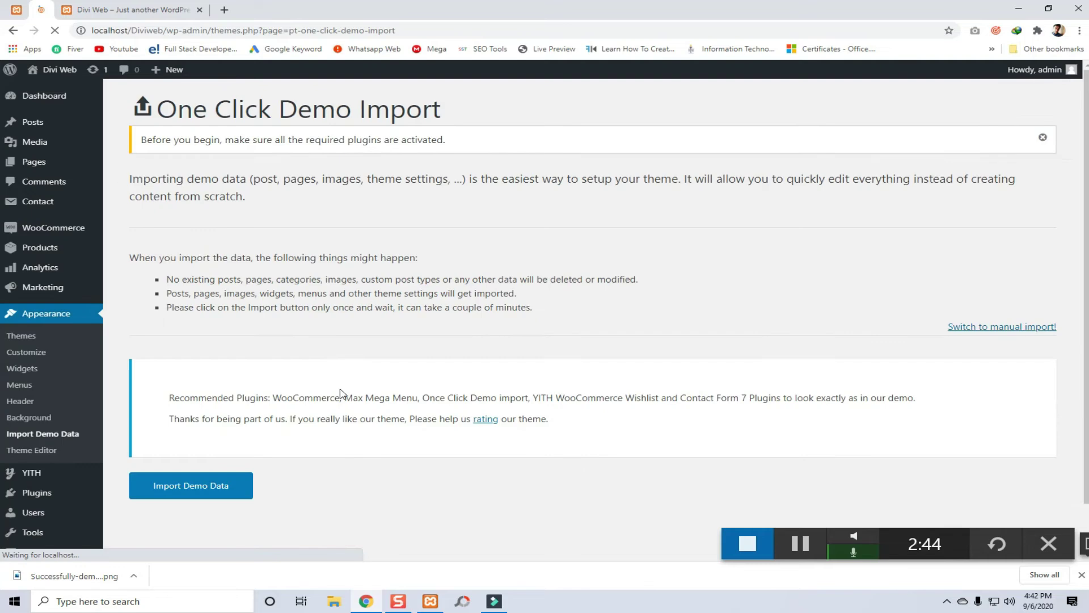
scroll(397, 352, down, 1)
scroll(417, 340, up, 1)
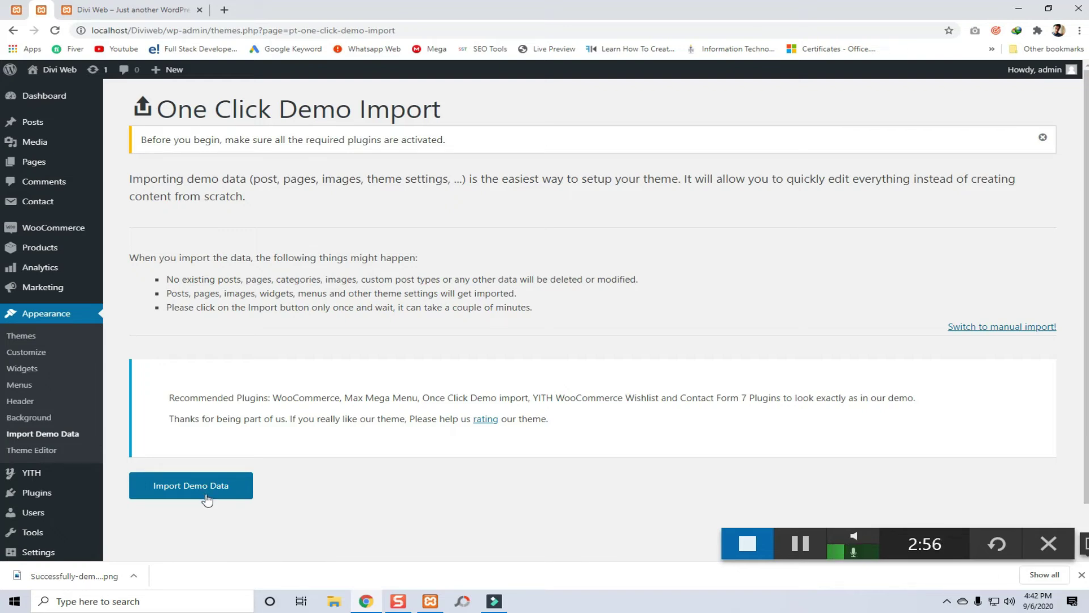
scroll(208, 498, down, 1)
scroll(211, 497, up, 1)
scroll(238, 483, down, 1)
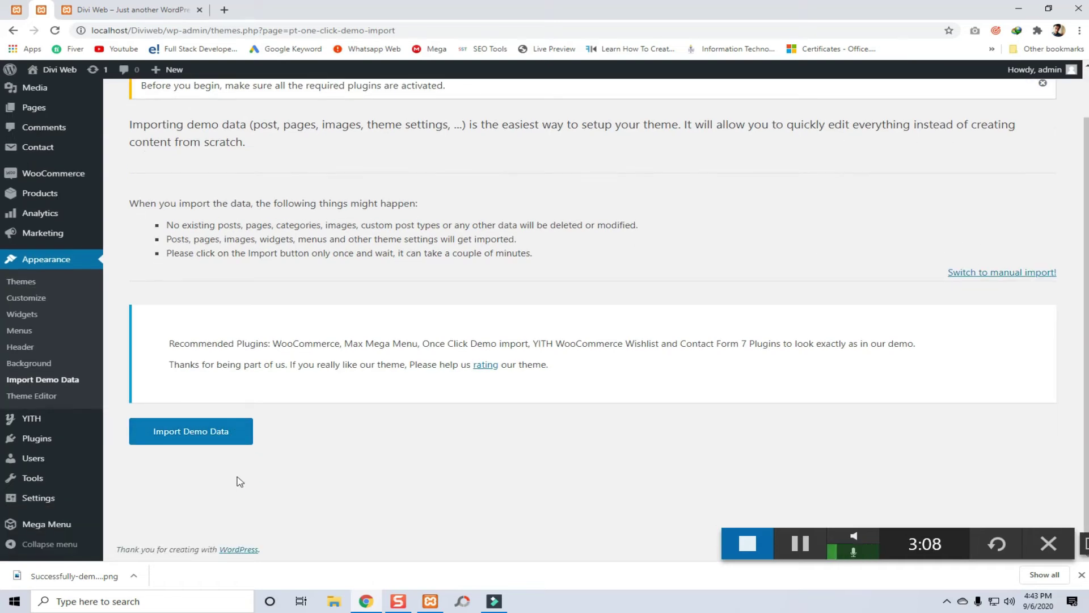
scroll(226, 477, up, 1)
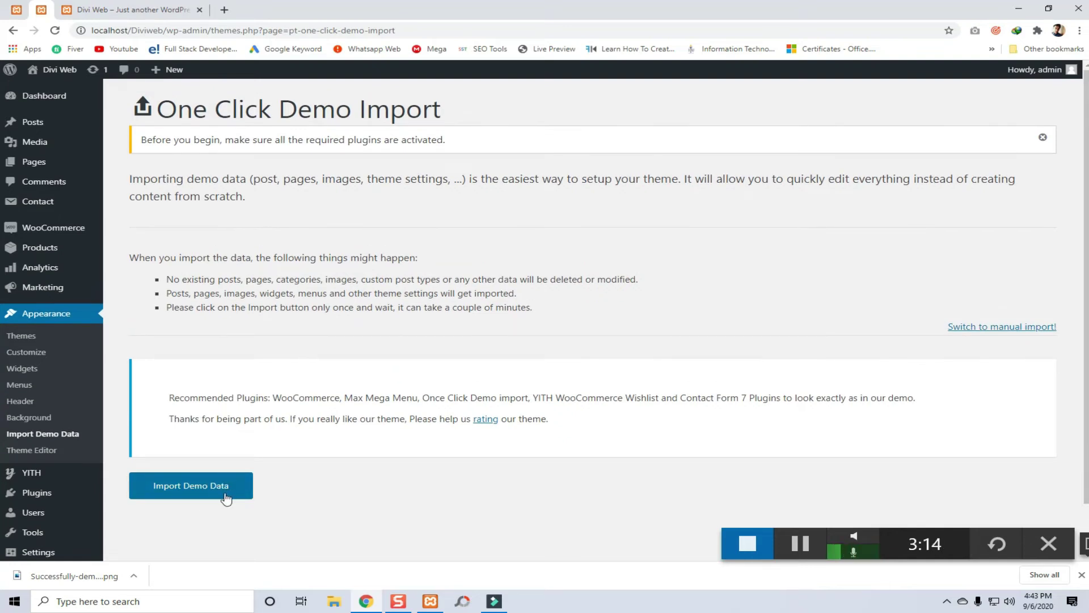
click(237, 494)
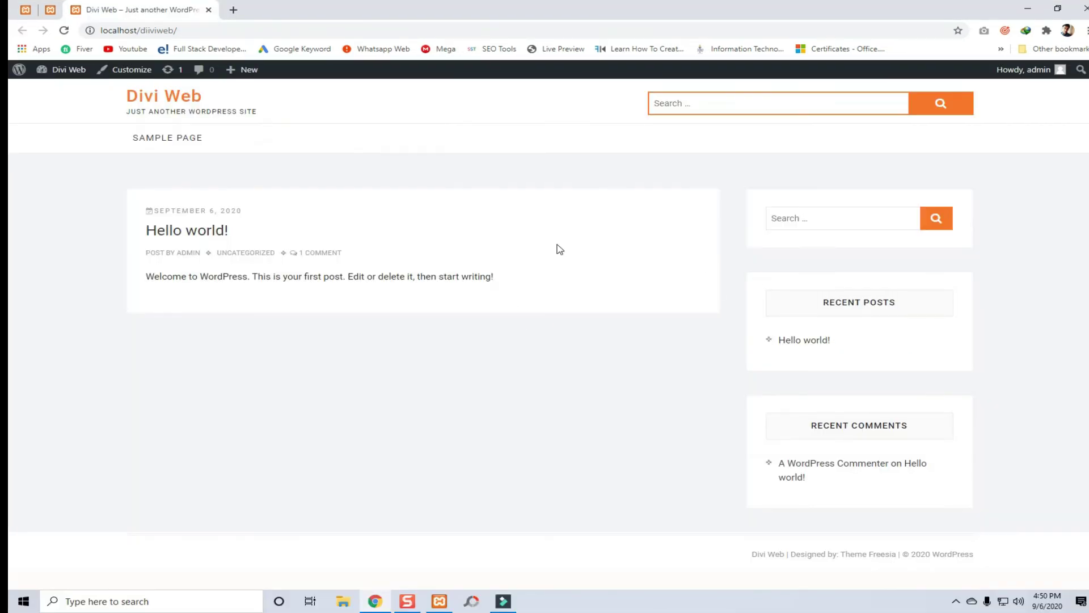
Step: Open the Divi Web site in a new tab from the admin dashboard and close the old site tab
drag(113, 170, 569, 334)
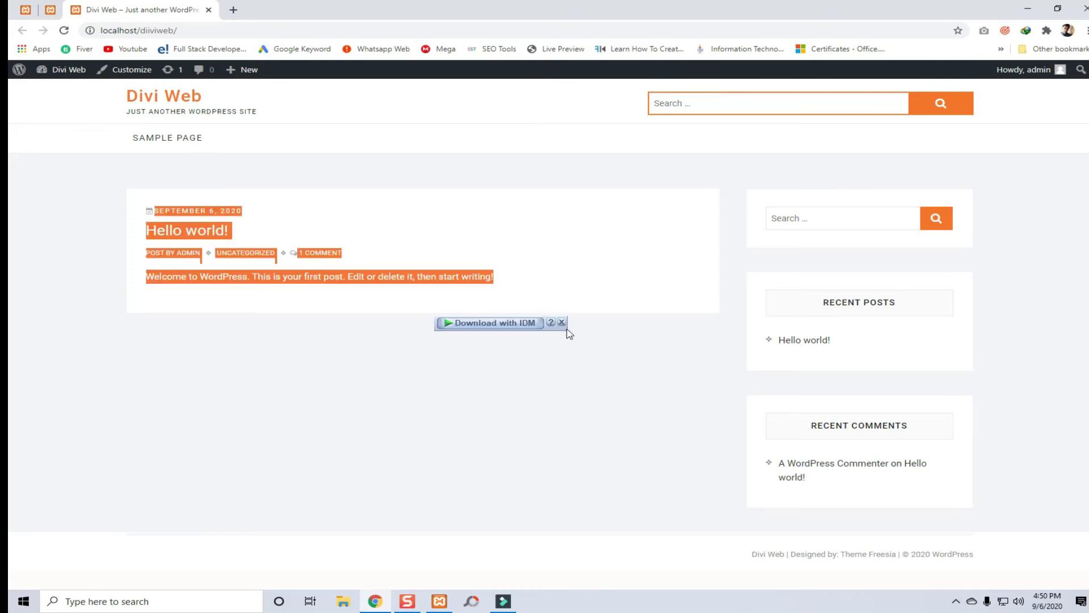
click(656, 306)
click(52, 10)
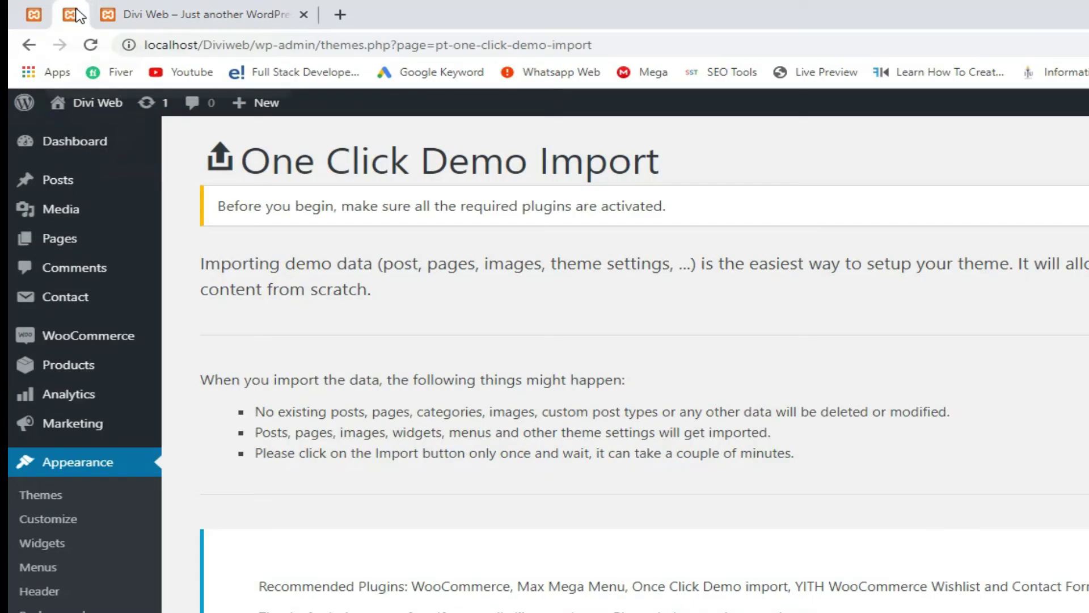
mouse_move(106, 108)
right_click(85, 135)
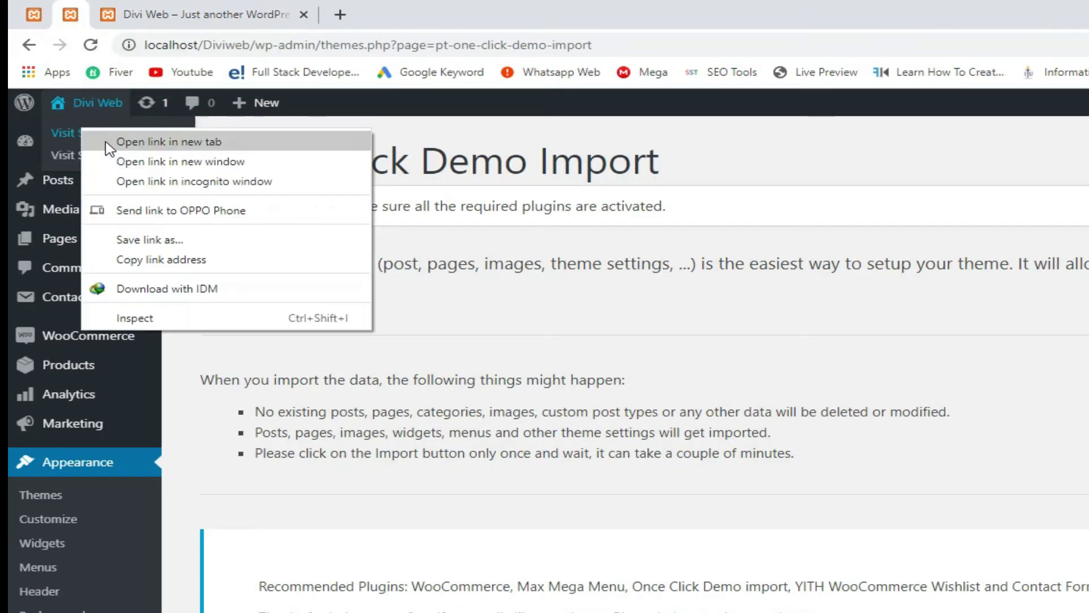
click(111, 142)
click(373, 12)
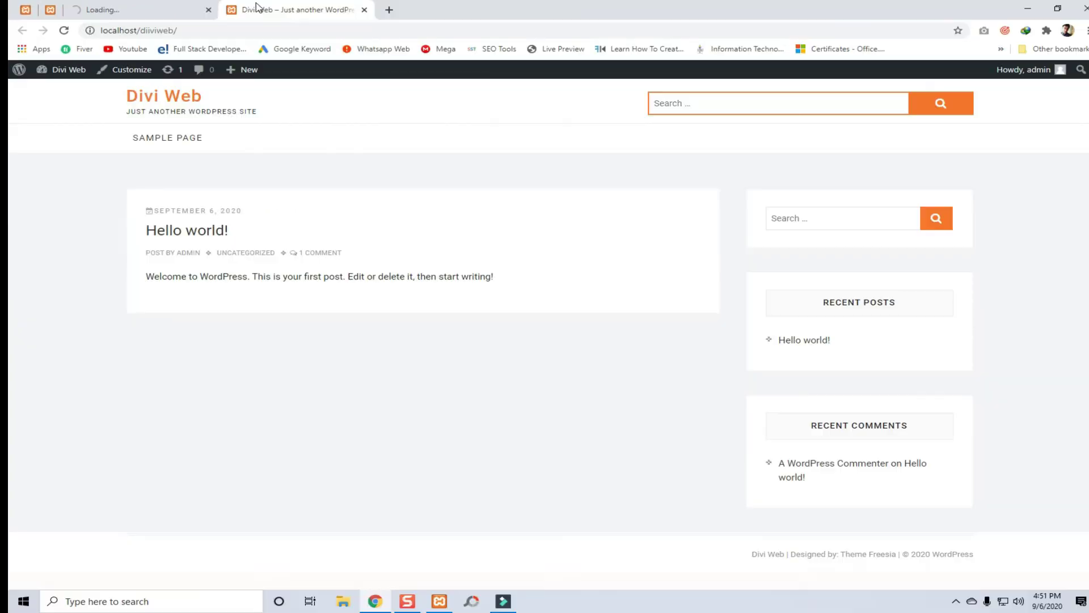
click(365, 11)
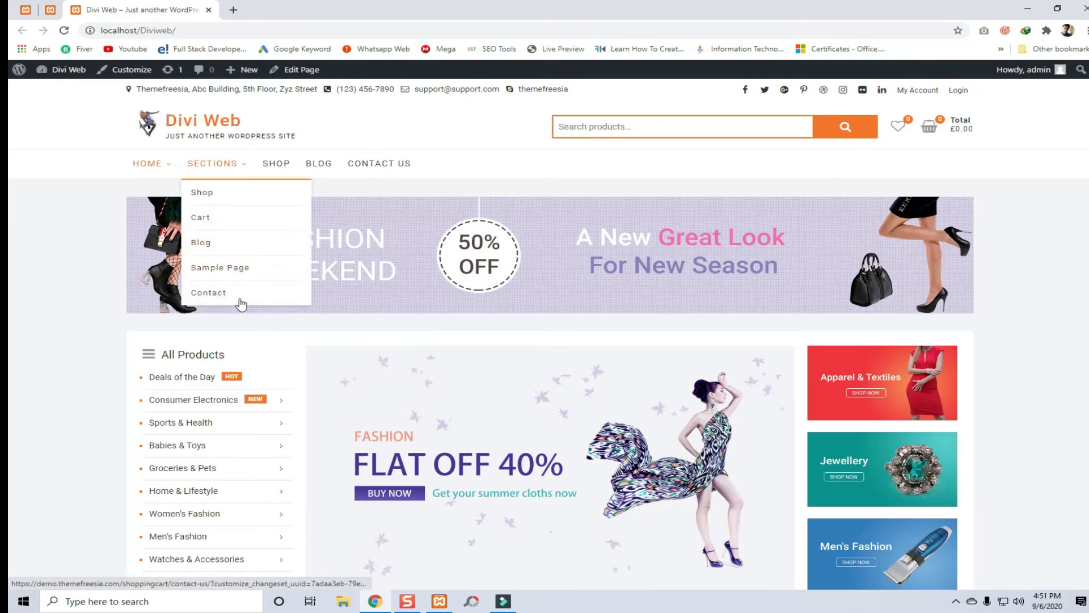
Step: Examine the store header: the Home menu's Custom Links and Product Category entries, the wishlist and the cart
mouse_move(159, 171)
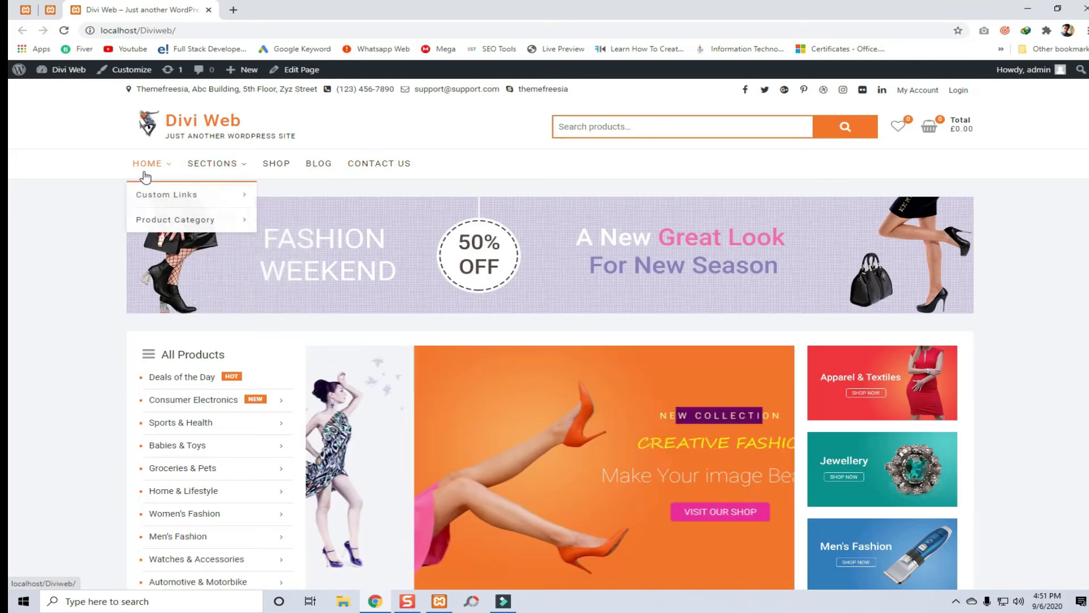
mouse_move(172, 206)
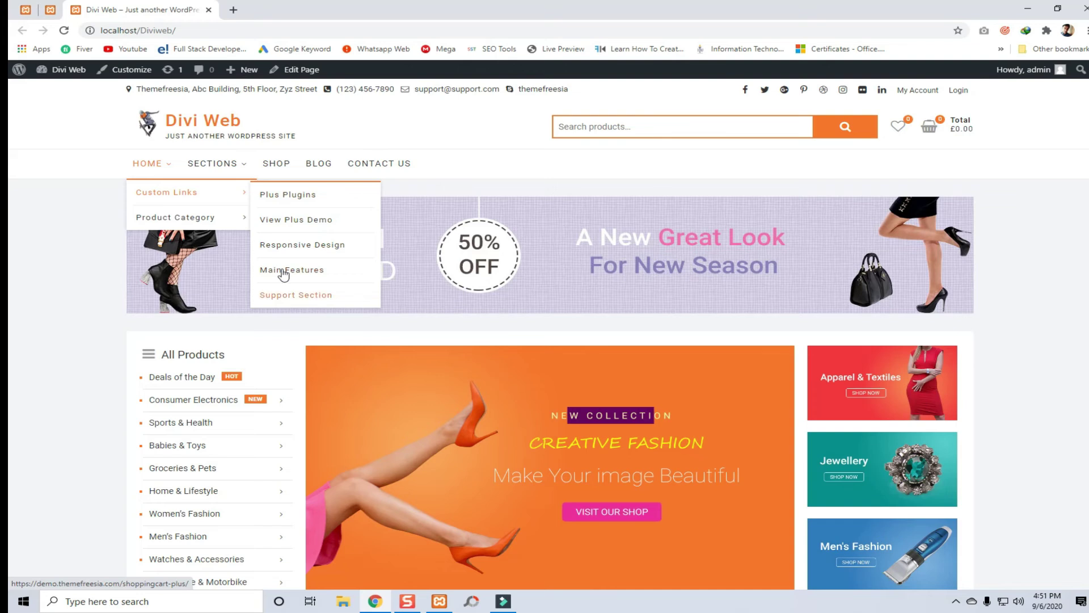
mouse_move(227, 228)
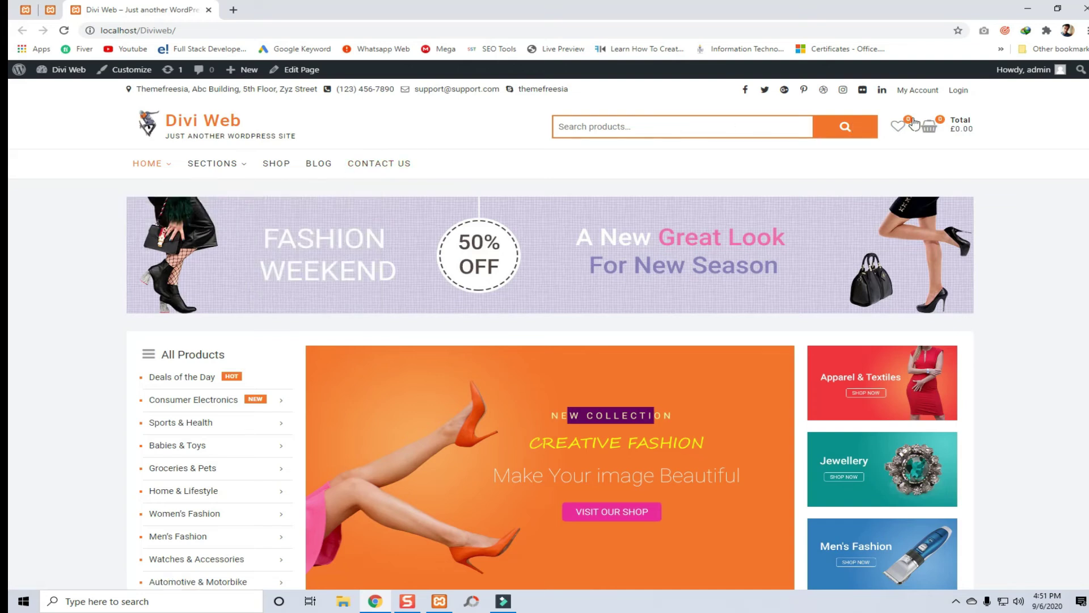
mouse_move(939, 126)
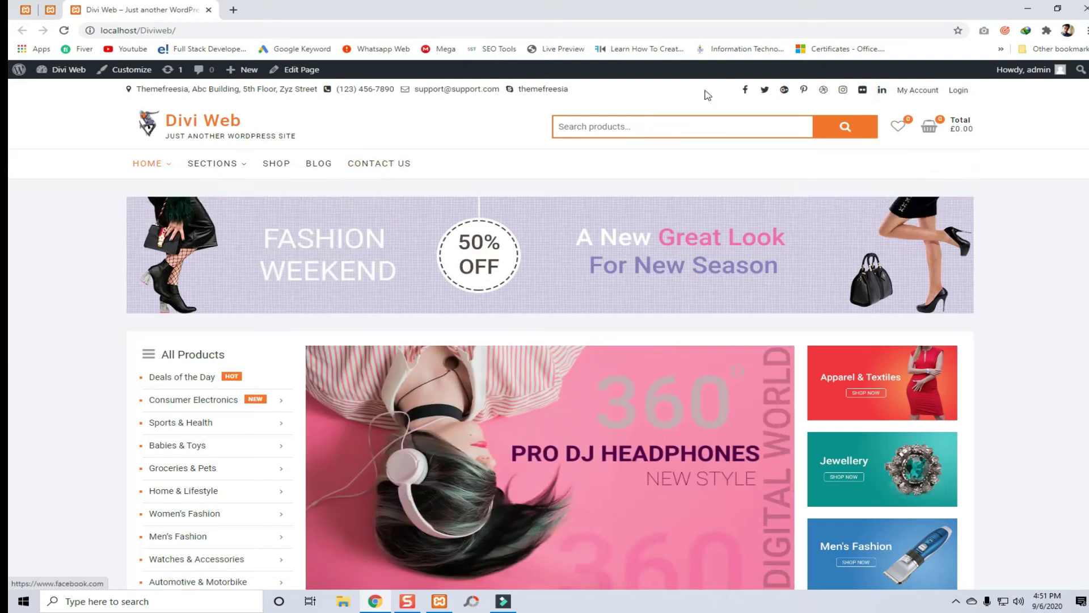
Step: Review the All Products category list with its Consumer Electronics subcategories, and advance the home page's promotional slider
scroll(273, 100, down, 4)
mouse_move(281, 167)
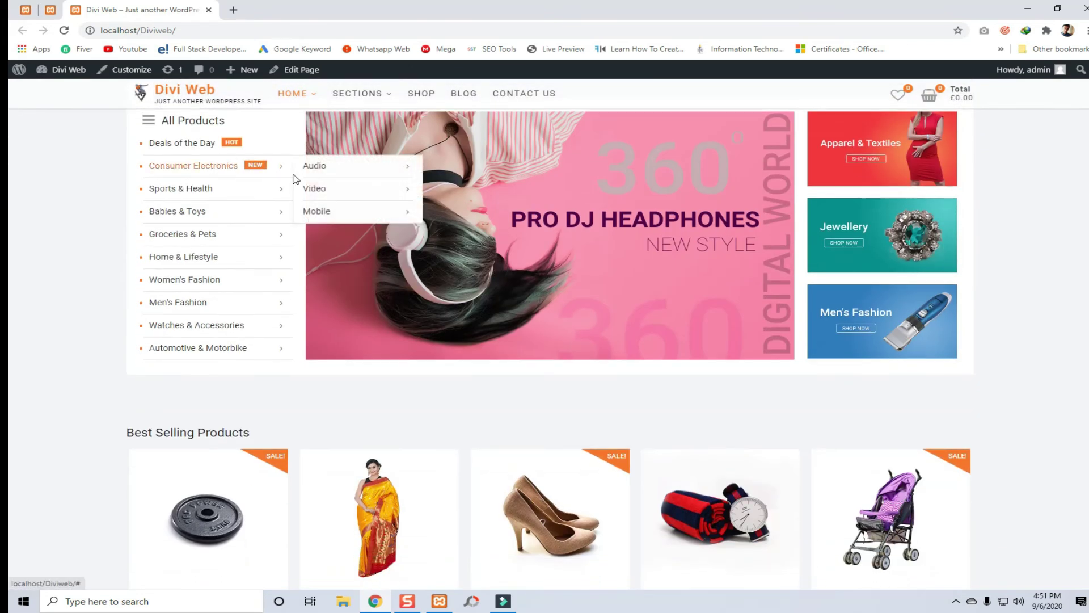
mouse_move(355, 196)
mouse_move(283, 280)
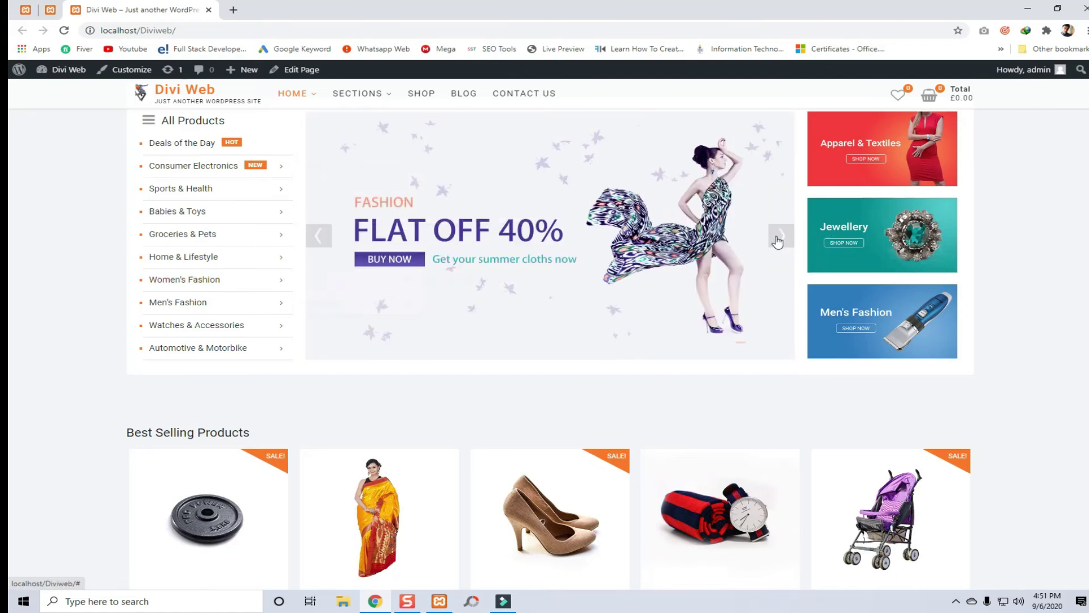
click(779, 237)
click(781, 236)
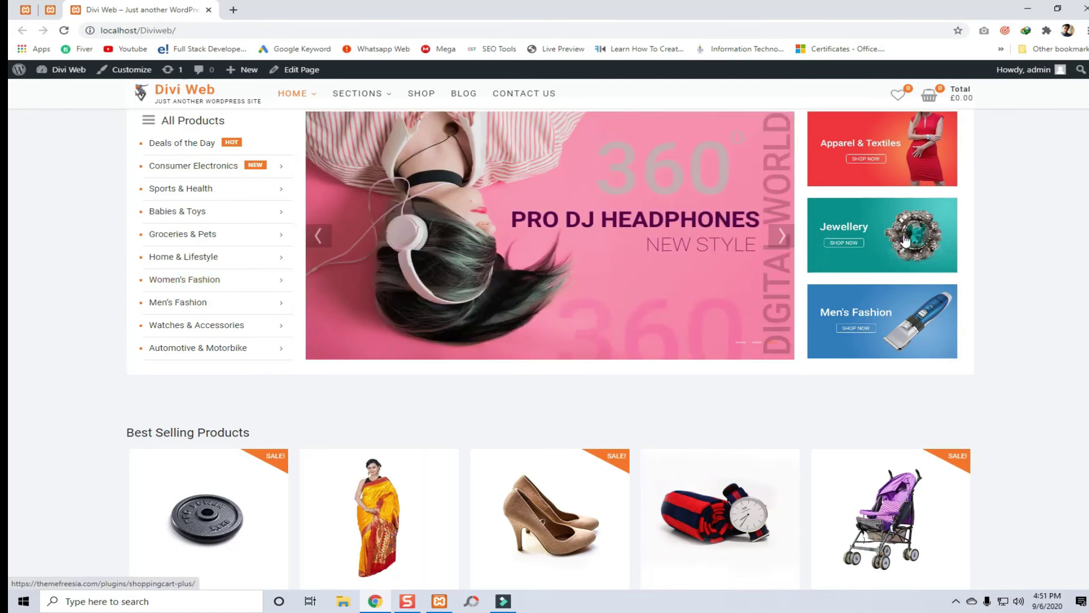
Step: Look through the home page's product sections from Best Selling Products down to the footer area, and return to the page's beginning
scroll(897, 340, down, 5)
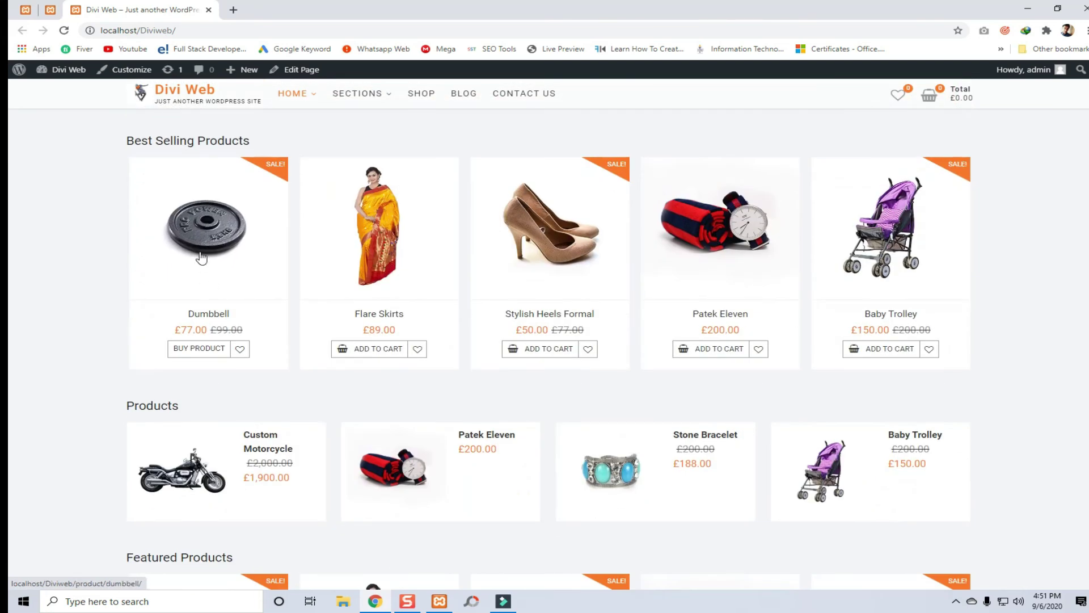
scroll(266, 312, down, 3)
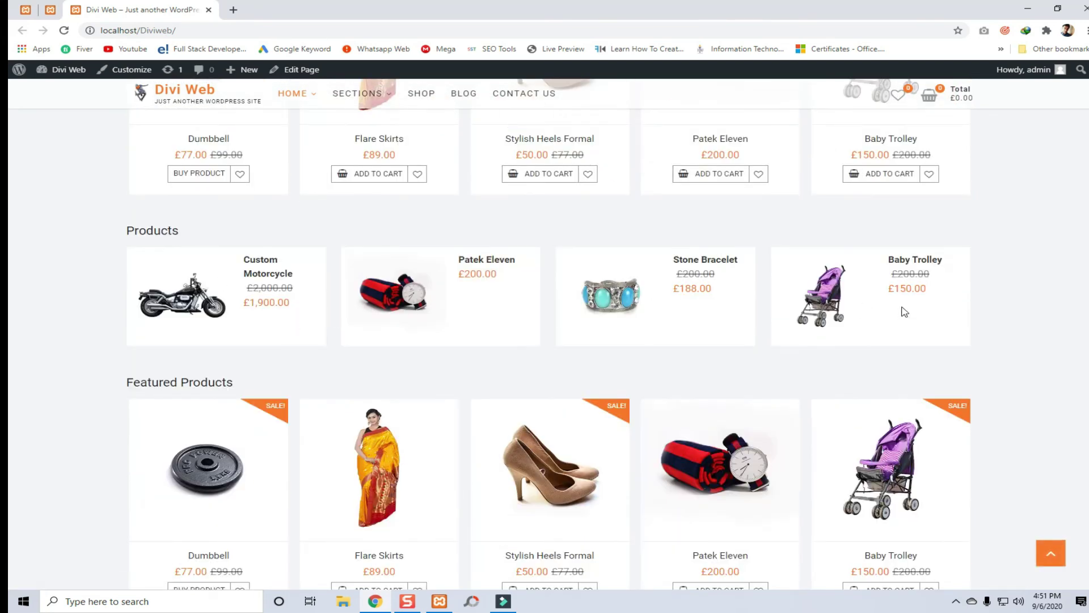
scroll(801, 338, down, 1)
scroll(801, 338, down, 2)
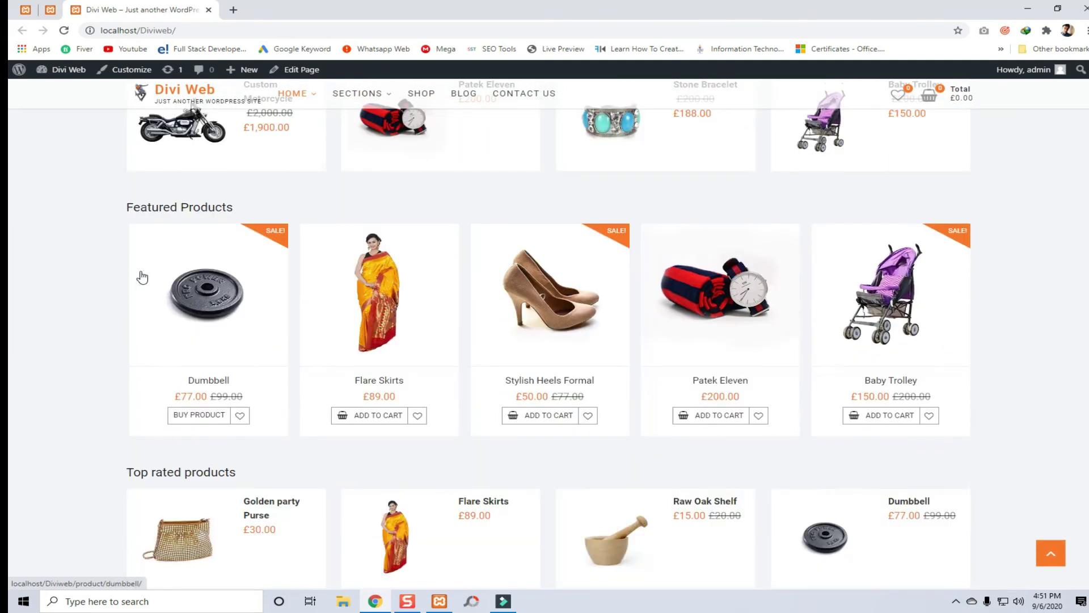
scroll(349, 370, down, 3)
scroll(348, 369, down, 10)
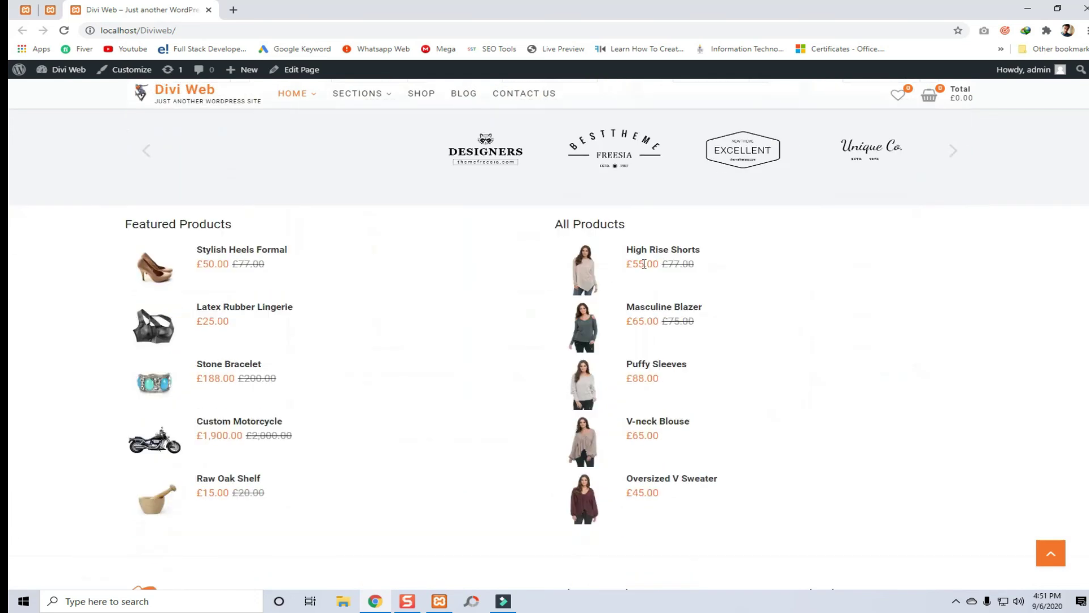
scroll(644, 264, down, 3)
scroll(593, 393, up, 10)
scroll(593, 393, up, 15)
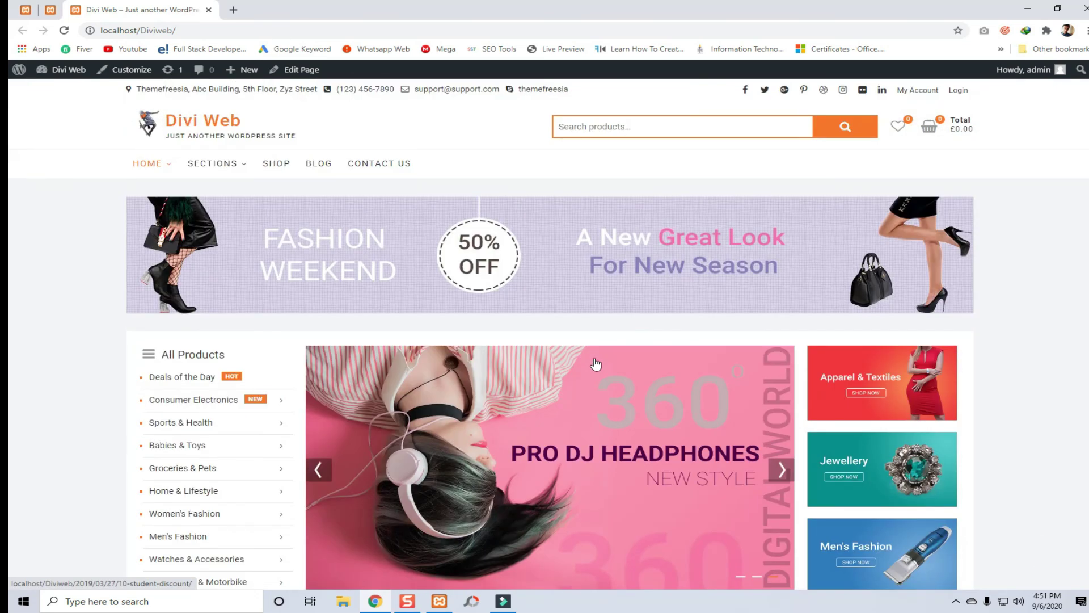